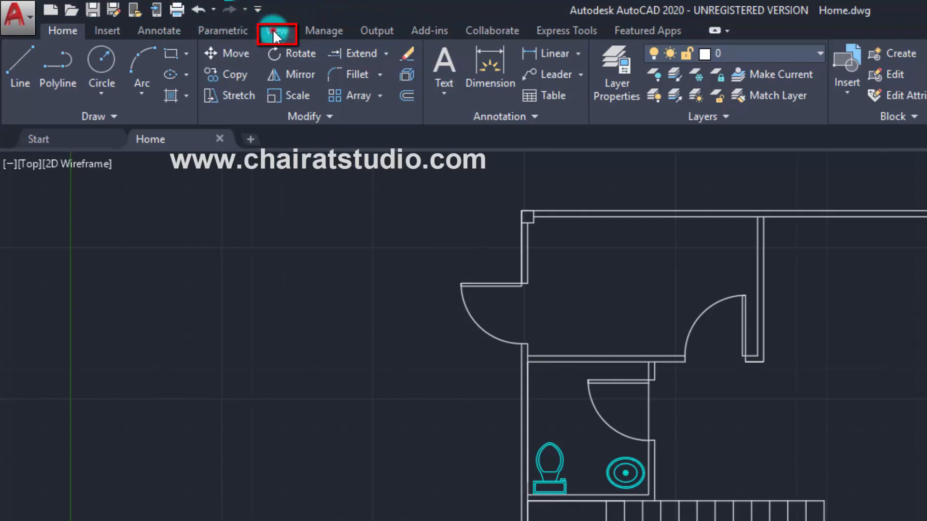
Open the Blocks palette beside the floor plan.
{"action": "left_click", "coordinate": [277, 31]}
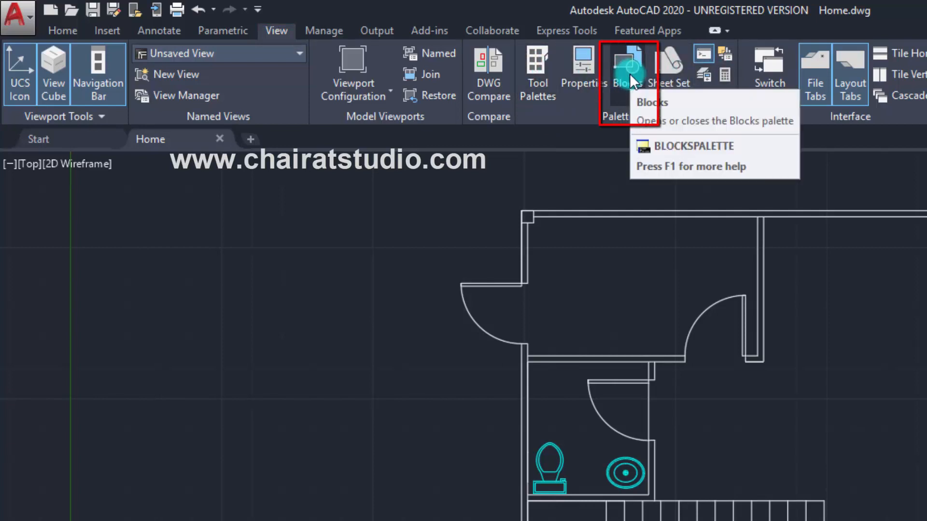
{"action": "left_click", "coordinate": [614, 54]}
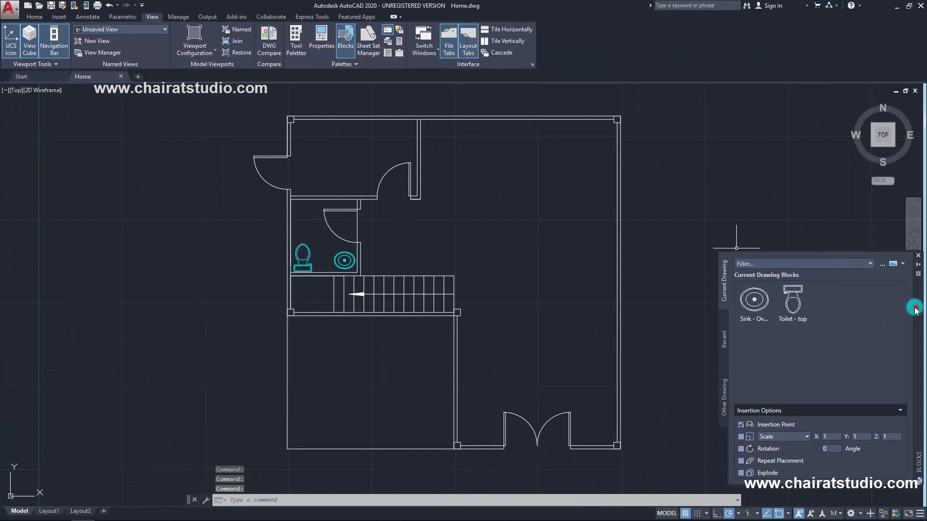
{"action": "left_click_drag", "start_coordinate": [915, 309], "coordinate": [853, 229]}
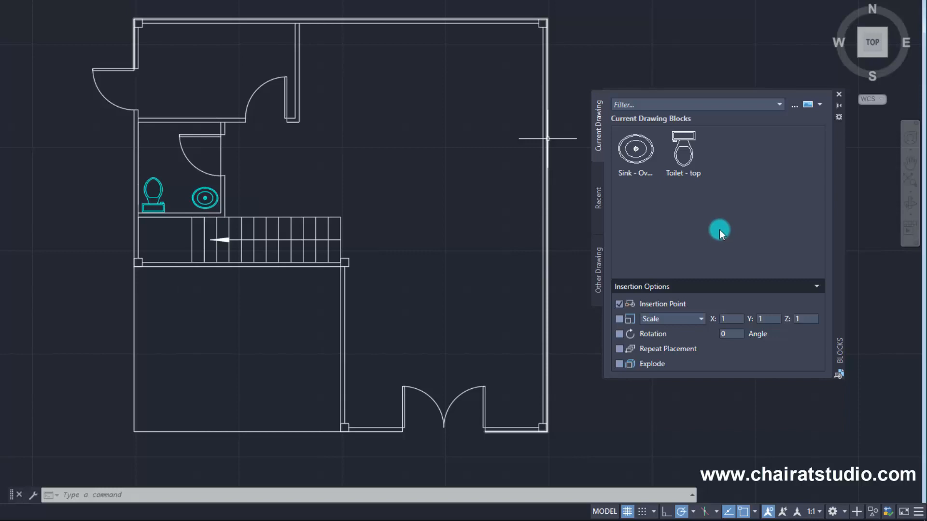
Load the Home - Space Planner drawing from the DesignCenter folder as a block source in the Blocks palette.
{"action": "left_click", "coordinate": [794, 108]}
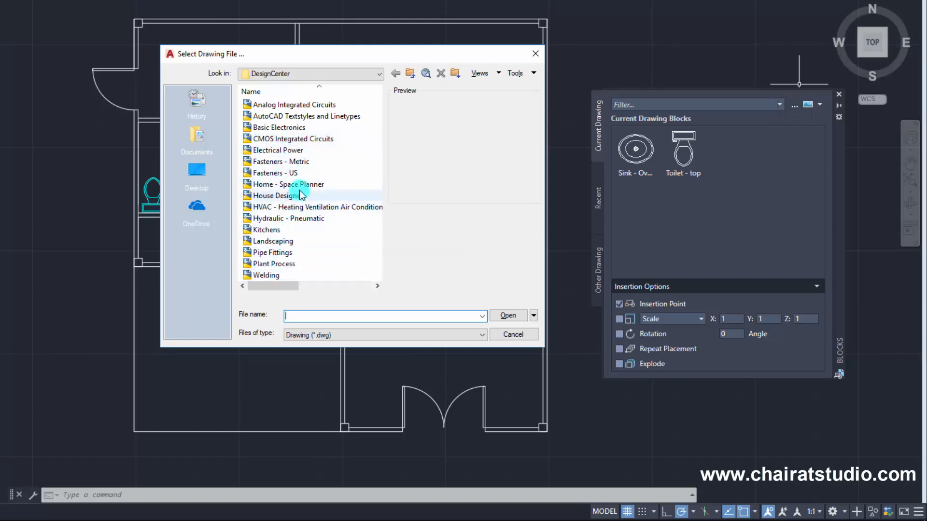
{"action": "left_click", "coordinate": [285, 185]}
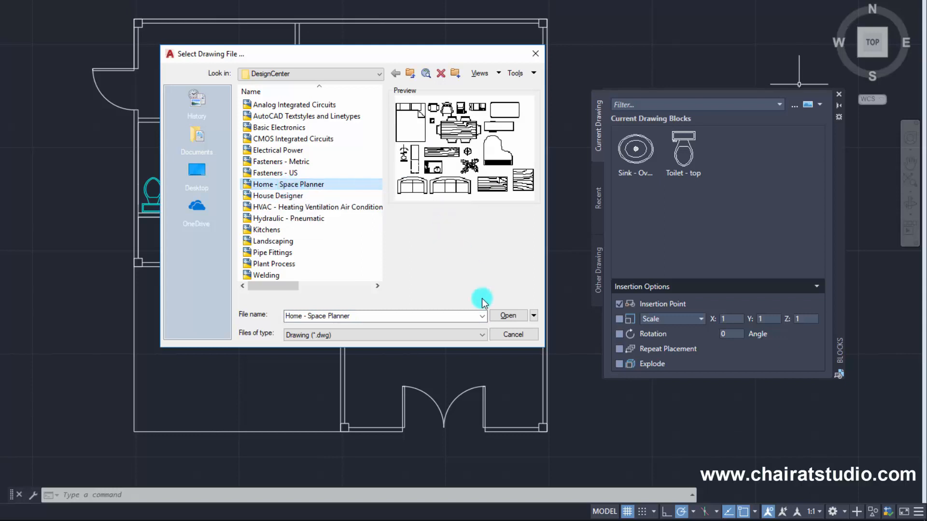
{"action": "left_click", "coordinate": [508, 315]}
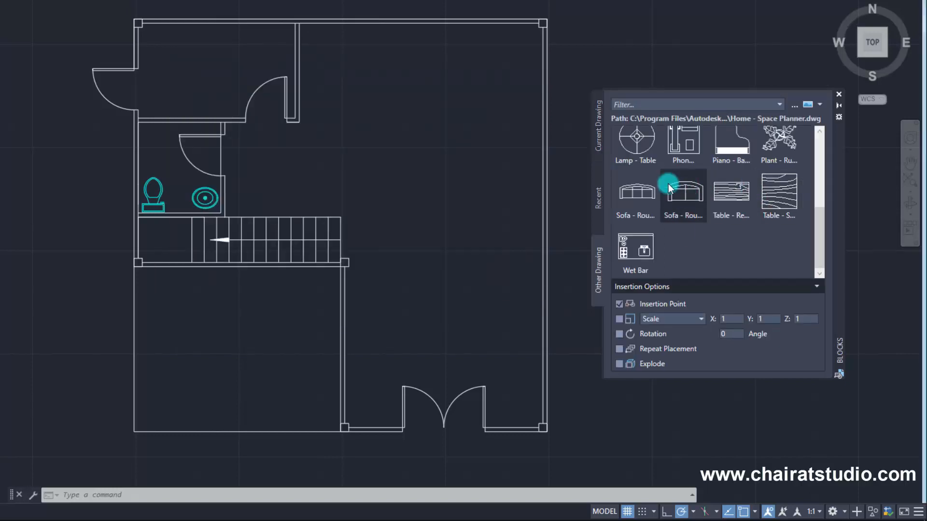
Insert the Dining Set block from the Home - Space Planner drawing near the upper wall of the large room.
{"action": "mouse_move", "coordinate": [821, 242]}
{"action": "left_mouse_down"}
{"action": "mouse_move", "coordinate": [816, 138]}
{"action": "mouse_move", "coordinate": [820, 237]}
{"action": "left_mouse_up"}
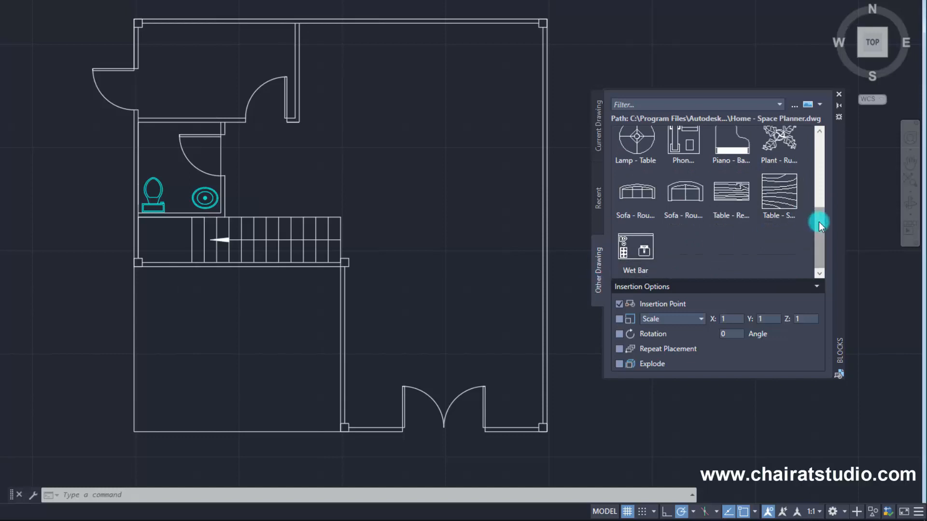
{"action": "left_click_drag", "start_coordinate": [819, 222], "coordinate": [819, 145]}
{"action": "left_click", "coordinate": [596, 145]}
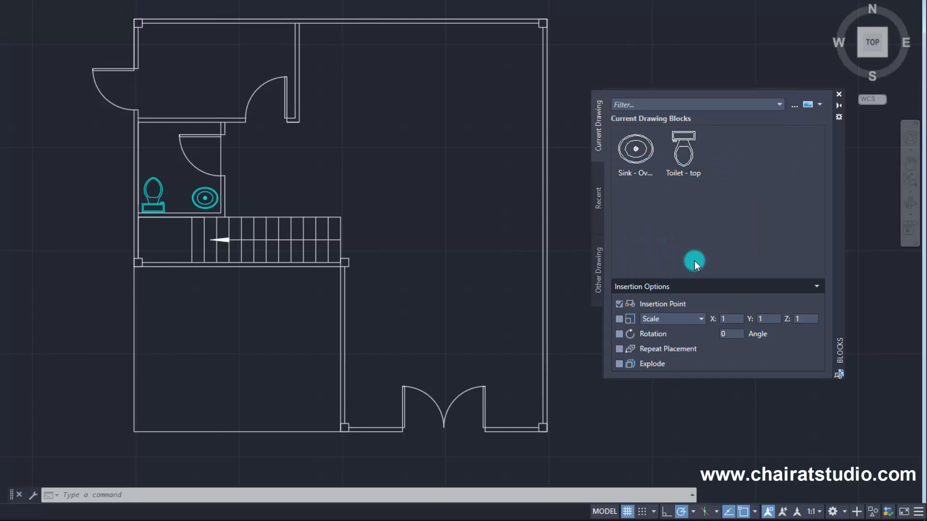
{"action": "left_click", "coordinate": [599, 273]}
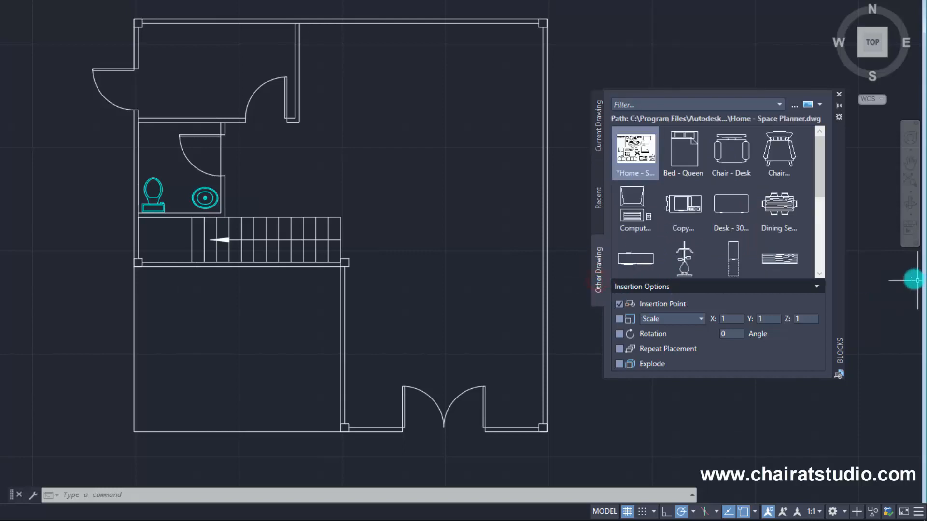
{"action": "left_click", "coordinate": [779, 212]}
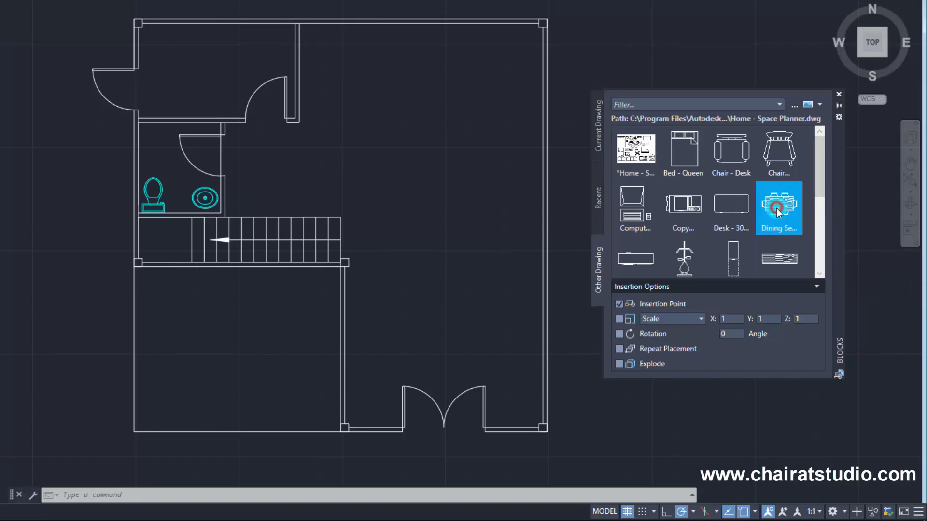
{"action": "mouse_move", "coordinate": [779, 204]}
{"action": "left_mouse_down"}
{"action": "mouse_move", "coordinate": [553, 93]}
{"action": "mouse_move", "coordinate": [424, 97]}
{"action": "mouse_move", "coordinate": [452, 80]}
{"action": "left_mouse_up"}
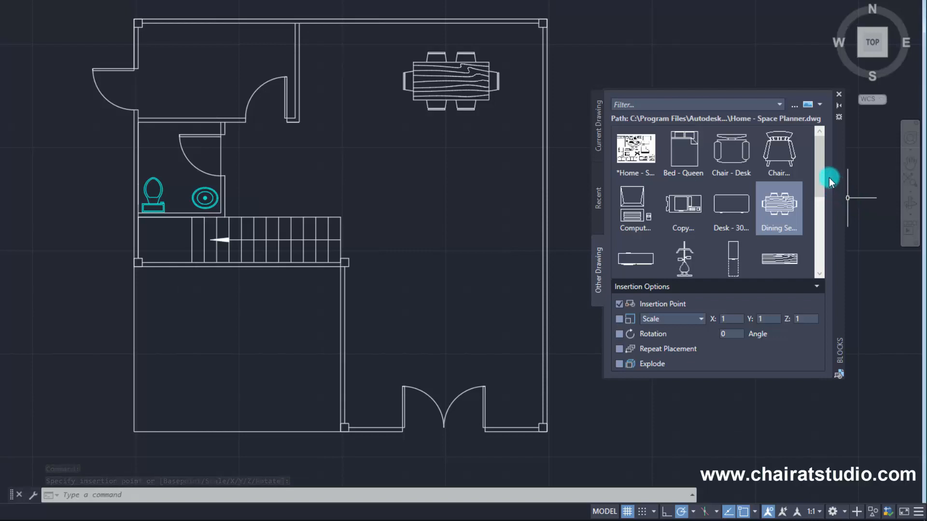
Insert the Sofa - Roundback 7 ft. block in the large room above the double entrance door.
{"action": "left_click_drag", "start_coordinate": [821, 180], "coordinate": [826, 256]}
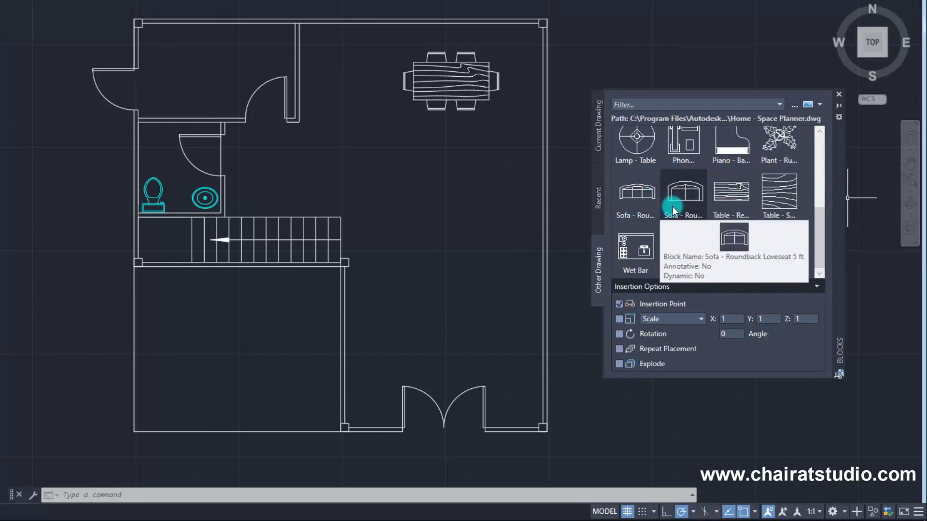
{"action": "left_click", "coordinate": [638, 198]}
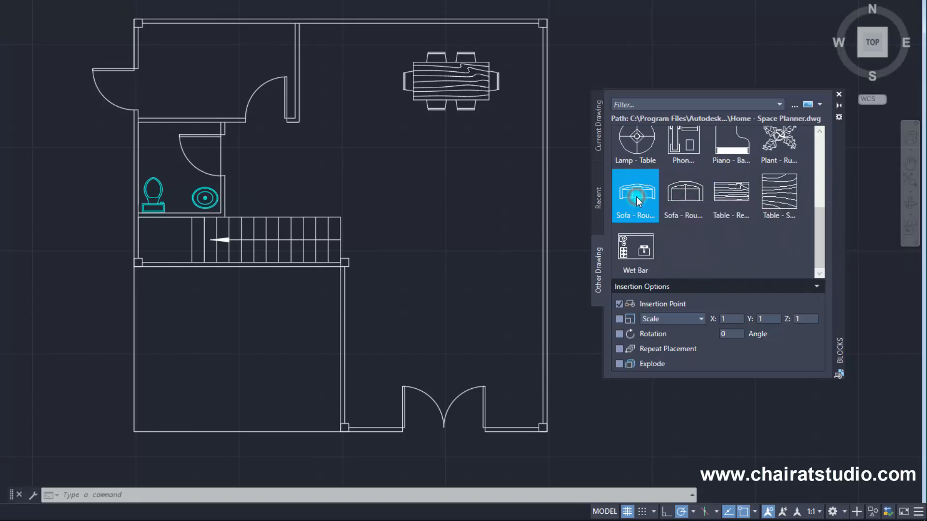
{"action": "left_click_drag", "start_coordinate": [636, 196], "coordinate": [442, 255]}
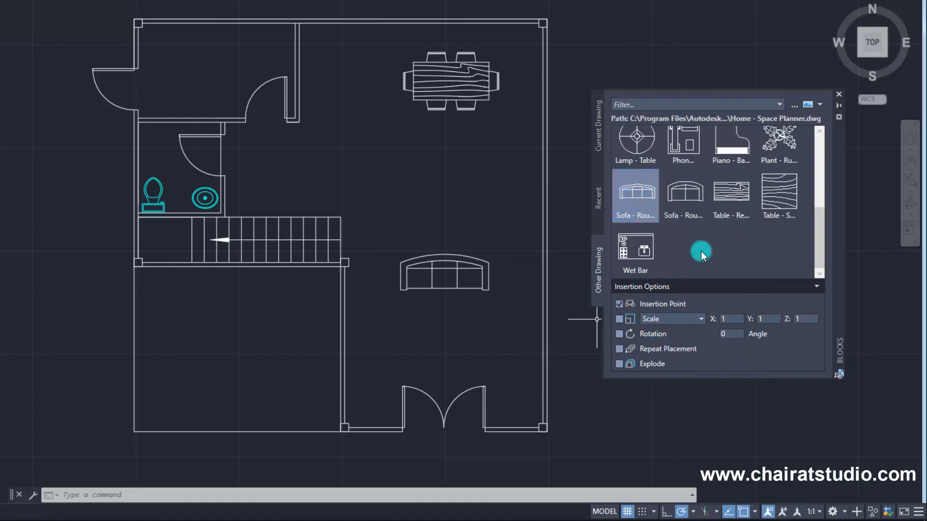
Enable the Rotation insertion option and insert a second Sofa - Roundback 7 ft. rotated 90°, right of and below the first sofa.
{"action": "left_click", "coordinate": [634, 214]}
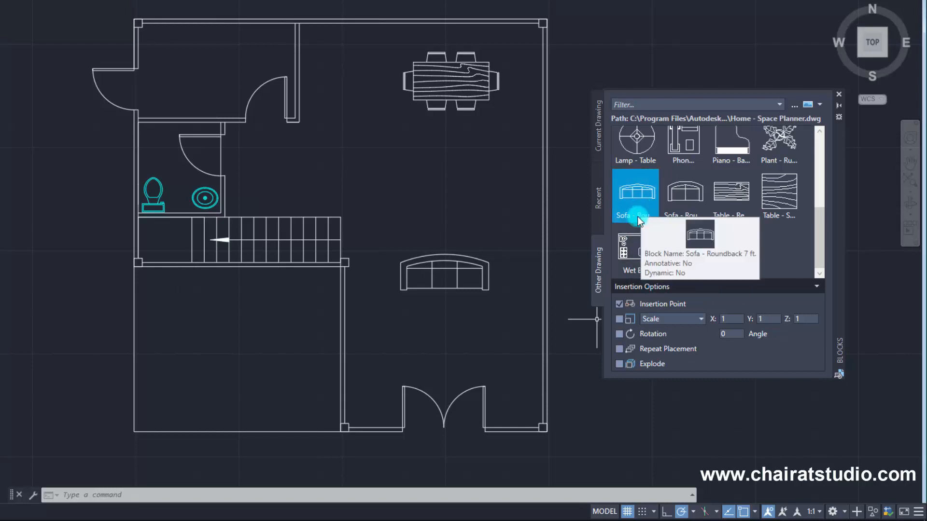
{"action": "left_click", "coordinate": [622, 348]}
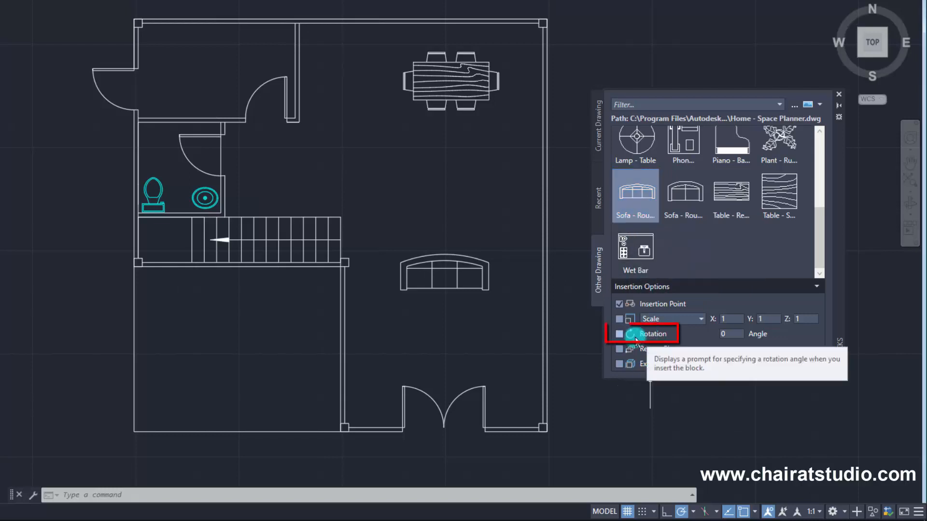
{"action": "left_click", "coordinate": [620, 334]}
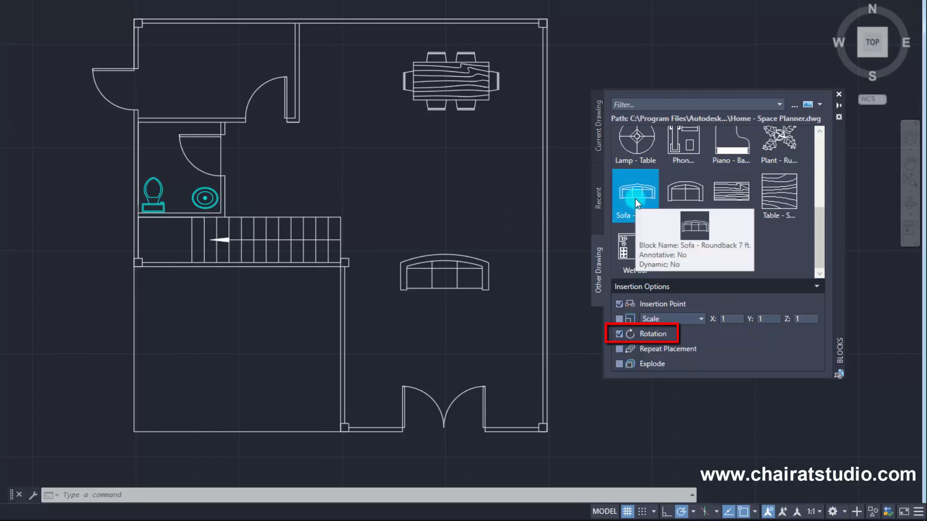
{"action": "left_click_drag", "start_coordinate": [616, 208], "coordinate": [508, 317]}
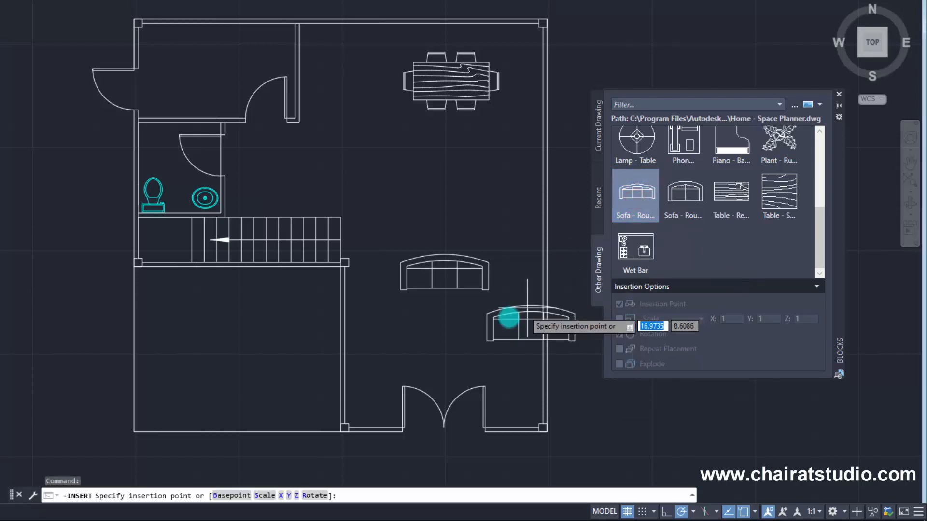
{"action": "left_click", "coordinate": [484, 322]}
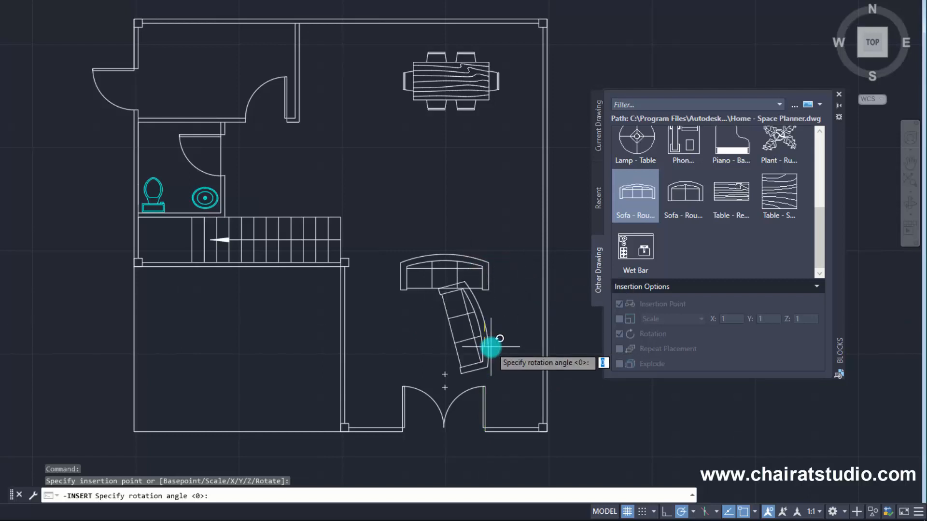
{"action": "key", "text": "Return"}
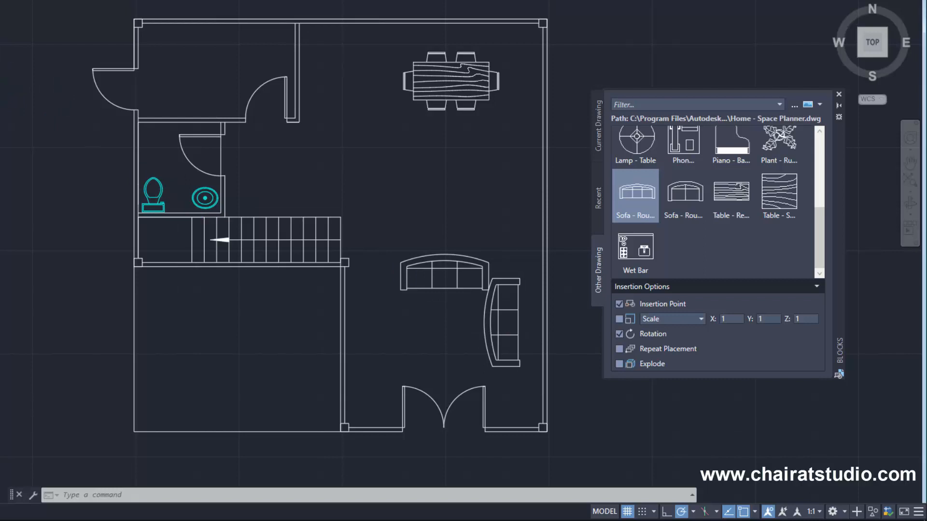
Move the rotated sofa to the left side of the seating area, next to the interior wall.
{"action": "left_click", "coordinate": [488, 322]}
{"action": "left_click", "coordinate": [505, 321]}
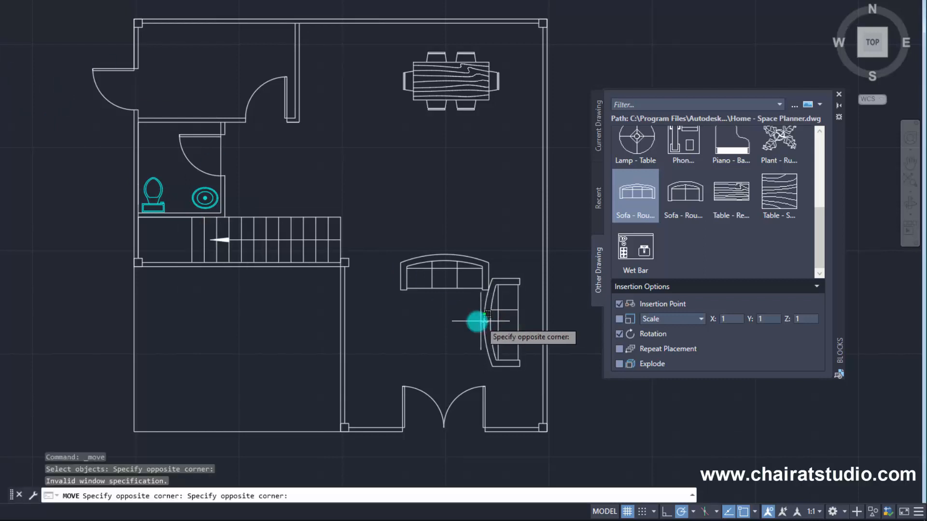
{"action": "left_click", "coordinate": [482, 318]}
{"action": "key", "text": "Return"}
{"action": "left_click", "coordinate": [498, 324]}
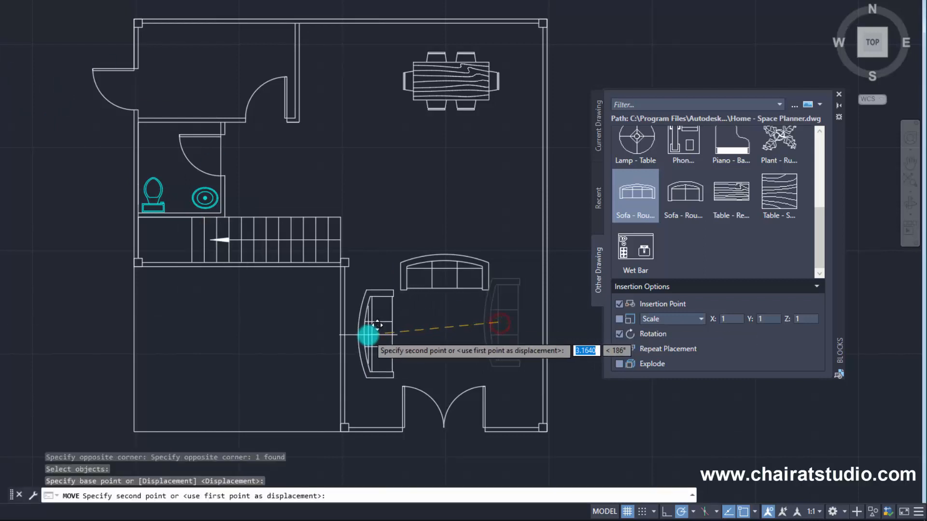
{"action": "left_click", "coordinate": [373, 335]}
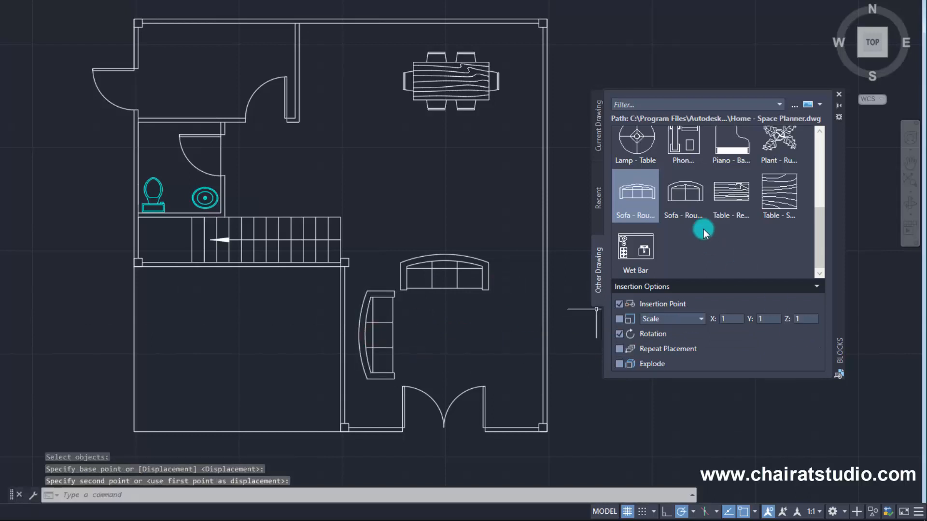
Insert another Sofa - Roundback 7 ft. rotated 270° and move it to the right side of the seating area, facing inward.
{"action": "left_click_drag", "start_coordinate": [639, 192], "coordinate": [492, 326]}
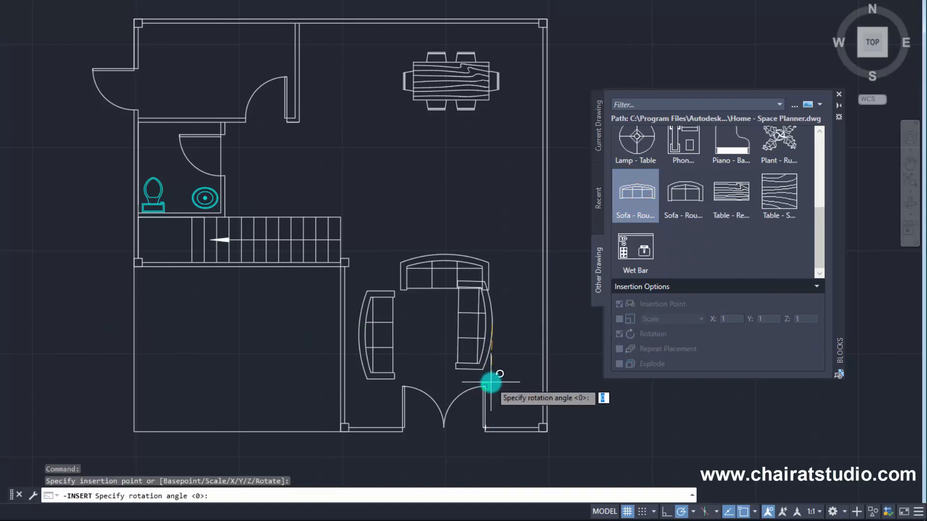
{"action": "left_click", "coordinate": [493, 451]}
{"action": "type", "text": "m"}
{"action": "key", "text": "Return"}
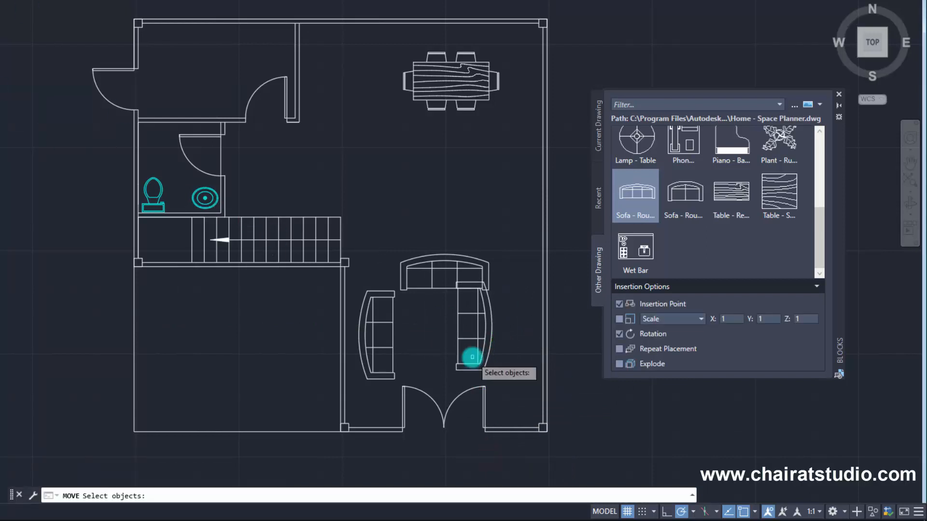
{"action": "left_click", "coordinate": [474, 309]}
{"action": "key", "text": "Return"}
{"action": "left_click", "coordinate": [472, 328]}
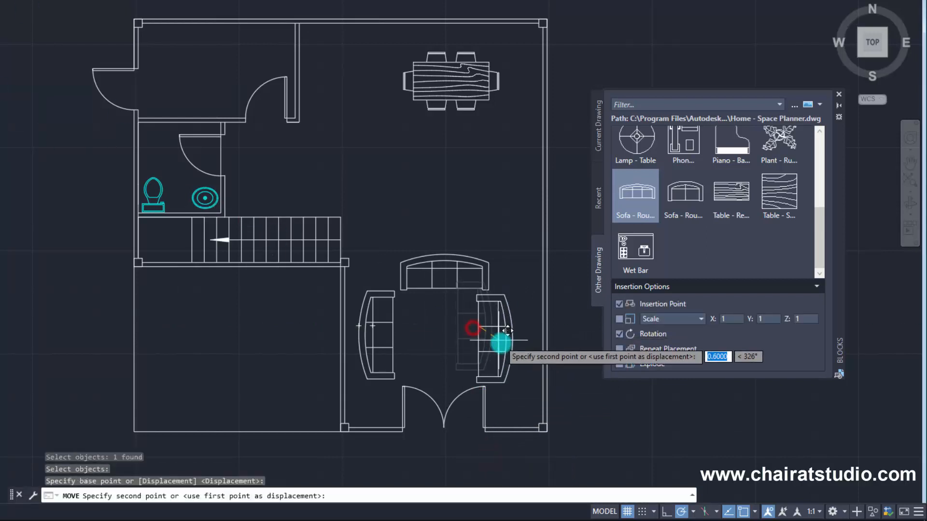
{"action": "left_click", "coordinate": [525, 329]}
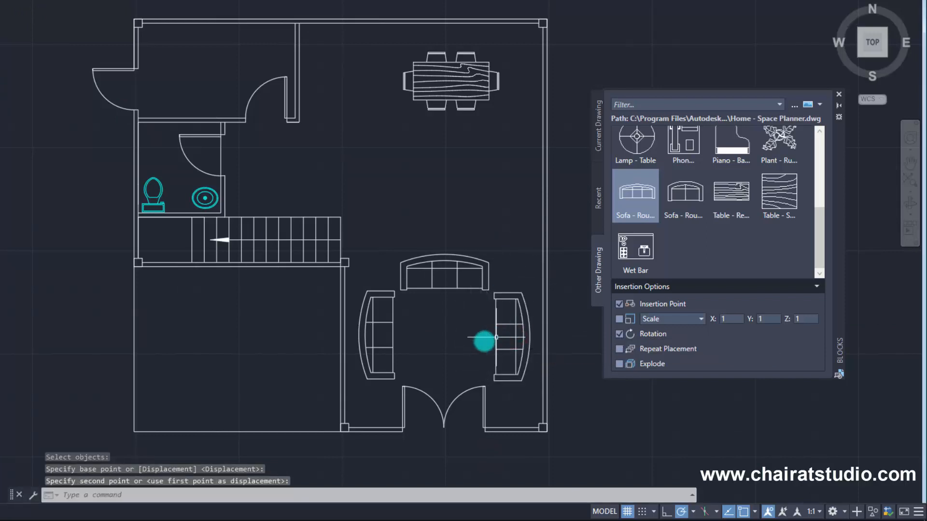
Delete the sofa on the left side of the seating area.
{"action": "left_click", "coordinate": [387, 295]}
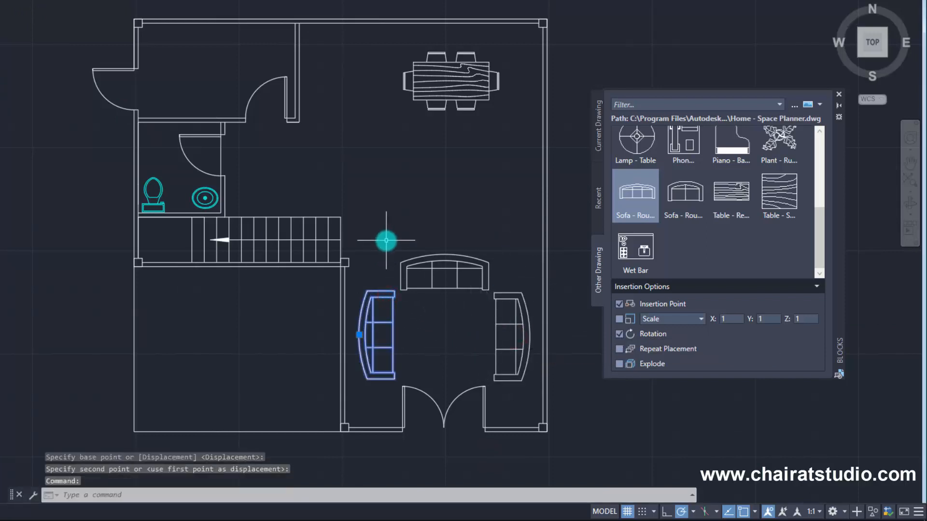
{"action": "key", "text": "Delete"}
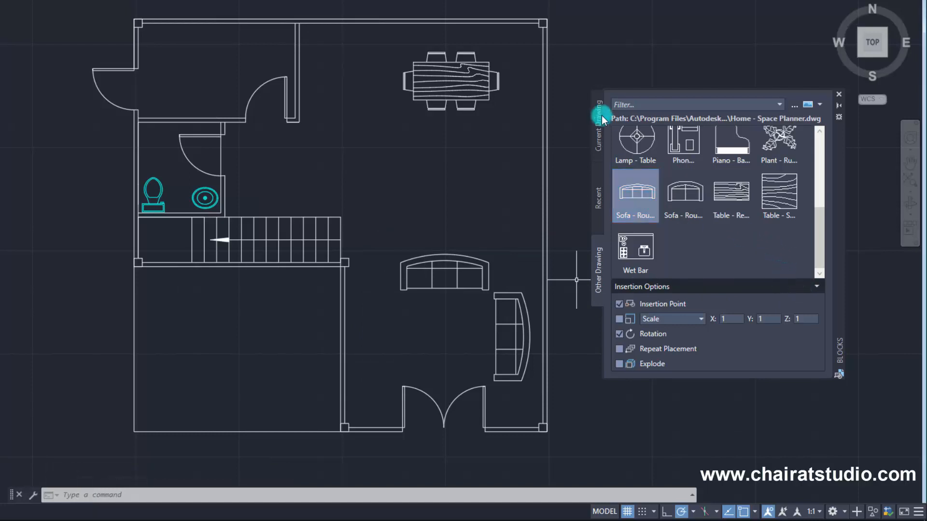
Compare the Current Drawing, Recent and Other Drawing block collections, finishing on the Current Drawing blocks.
{"action": "left_click", "coordinate": [599, 146]}
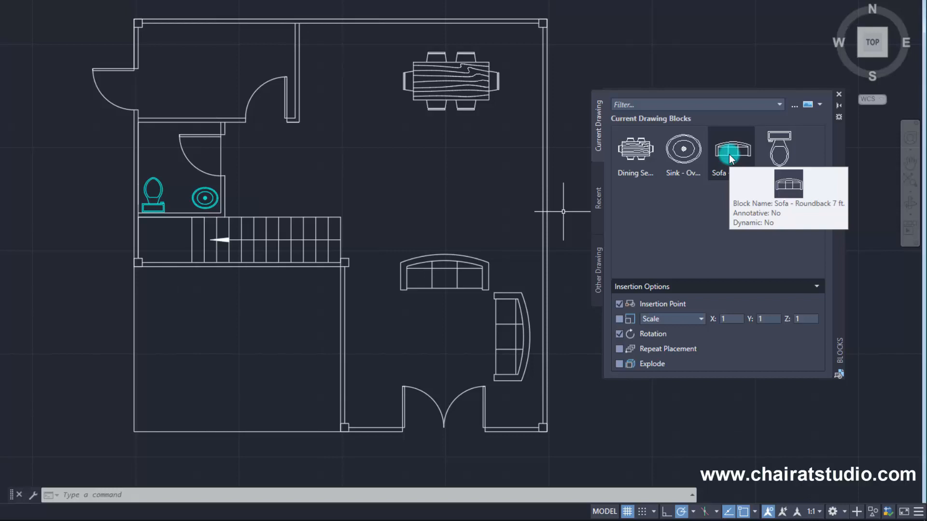
{"action": "left_click", "coordinate": [598, 207]}
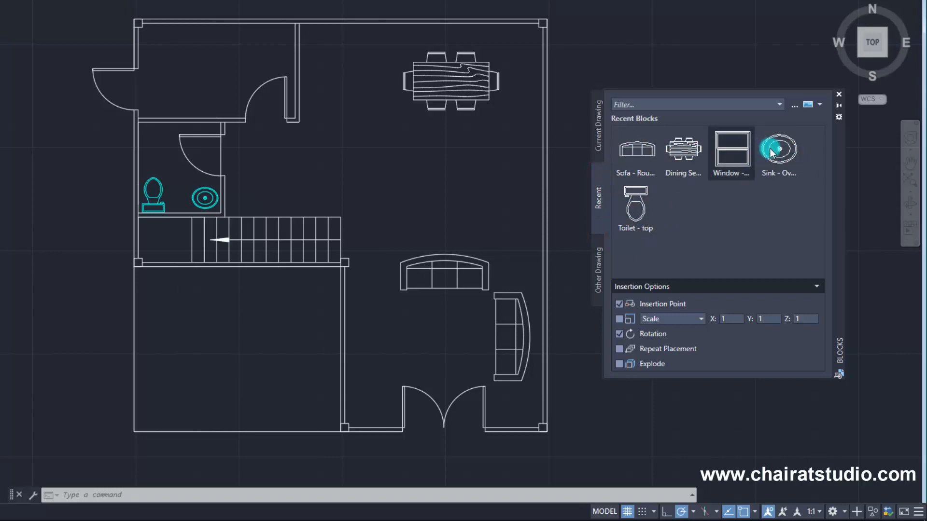
{"action": "mouse_move", "coordinate": [778, 153]}
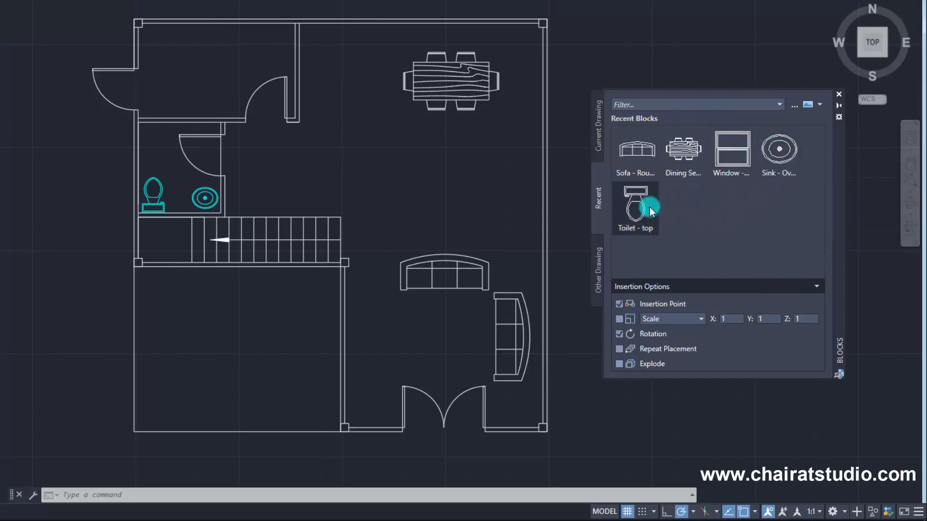
{"action": "left_click", "coordinate": [600, 137]}
{"action": "left_click", "coordinate": [598, 205]}
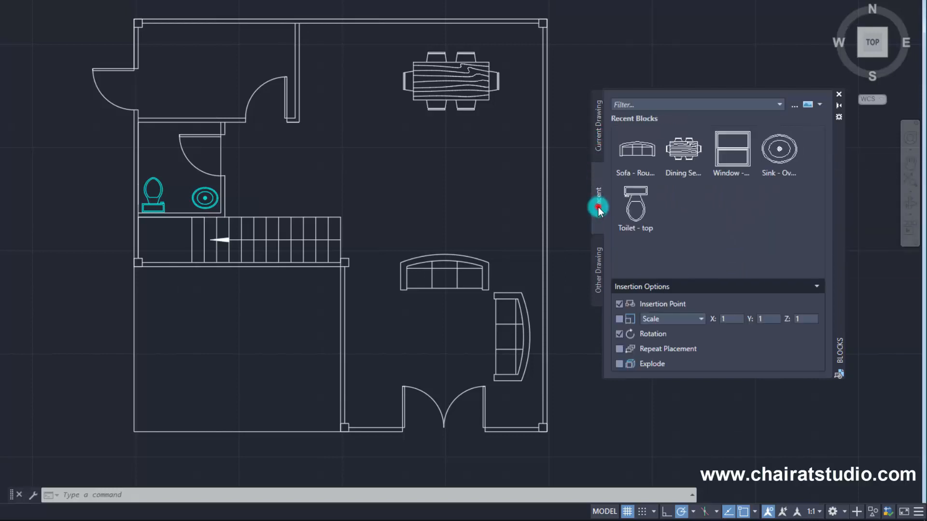
{"action": "left_click", "coordinate": [600, 287]}
{"action": "left_click", "coordinate": [598, 144]}
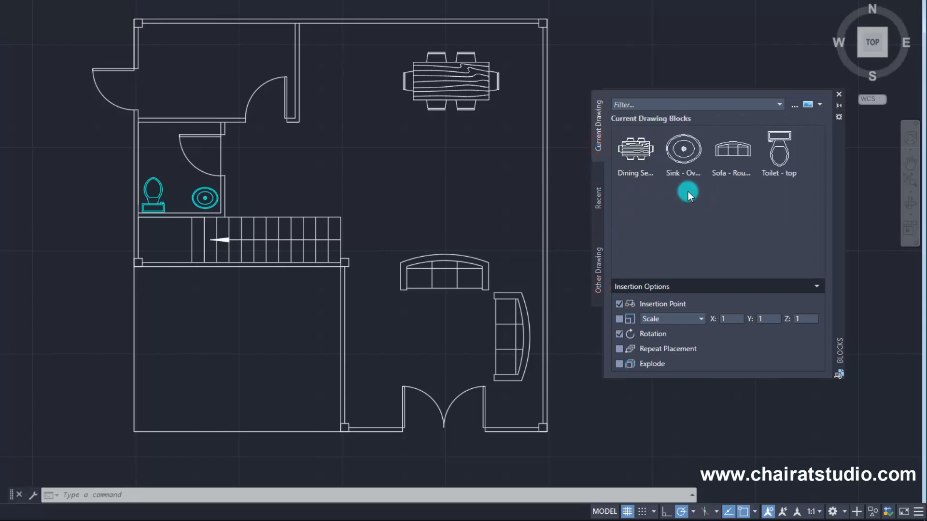
Preview the block thumbnails in every display mode from Extra Large Icon to List, and return to Large Icon.
{"action": "left_click", "coordinate": [819, 105]}
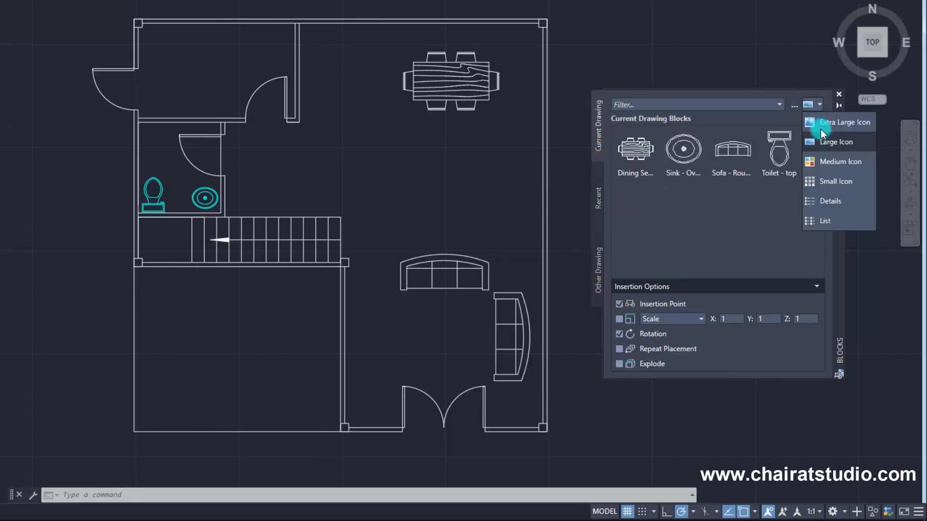
{"action": "left_click", "coordinate": [820, 105]}
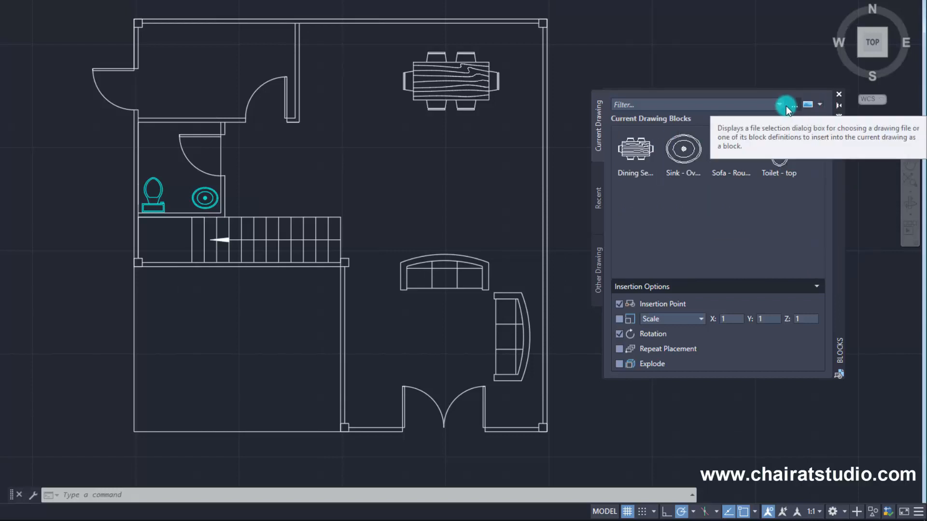
{"action": "left_click", "coordinate": [820, 104]}
{"action": "left_click", "coordinate": [820, 123]}
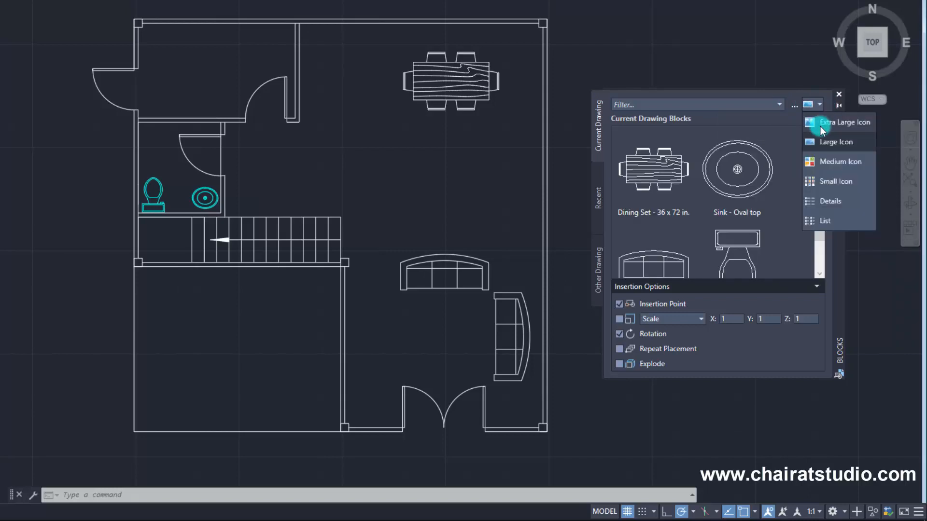
{"action": "left_click", "coordinate": [820, 141]}
{"action": "left_click", "coordinate": [821, 162]}
{"action": "left_click", "coordinate": [818, 181]}
{"action": "left_click", "coordinate": [819, 201]}
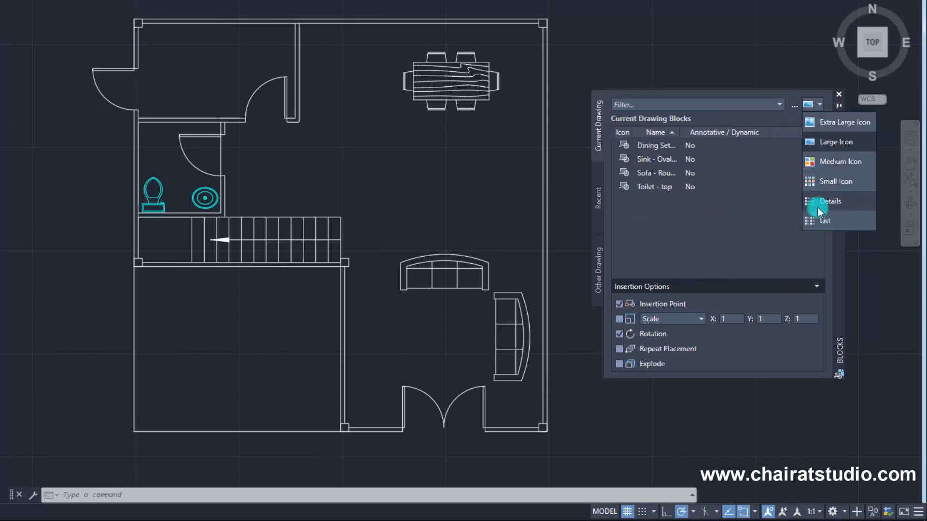
{"action": "left_click", "coordinate": [819, 221]}
{"action": "left_click", "coordinate": [819, 201]}
{"action": "left_click", "coordinate": [819, 182]}
{"action": "left_click", "coordinate": [817, 161]}
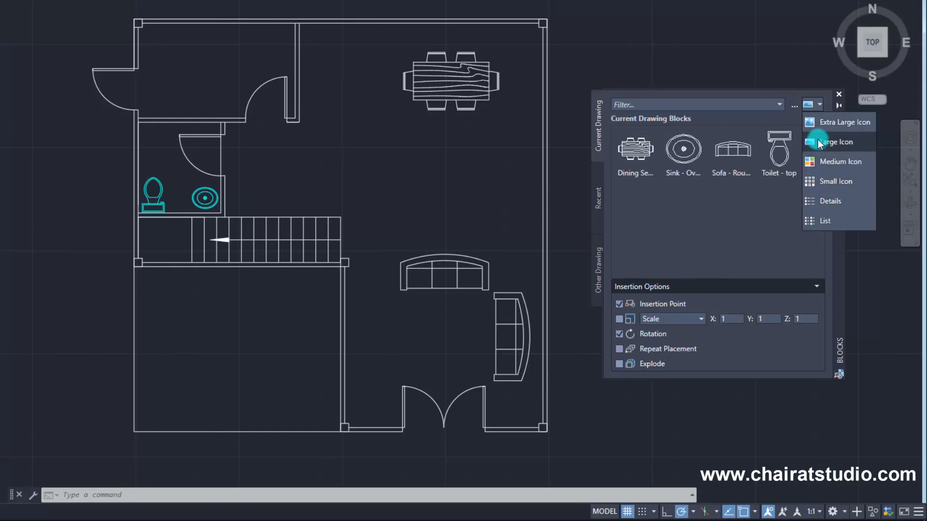
{"action": "left_click", "coordinate": [818, 141]}
{"action": "left_click", "coordinate": [821, 121]}
{"action": "left_click", "coordinate": [821, 141]}
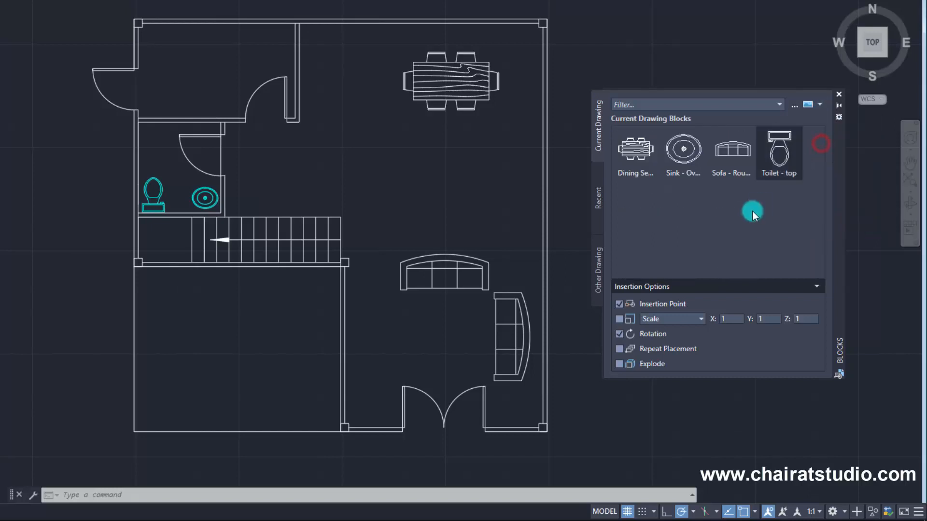